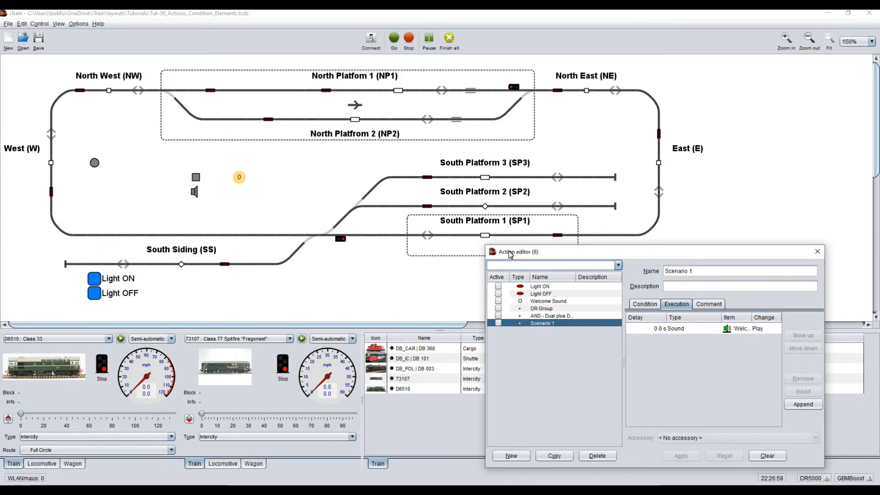
- Create a new action in the action editor and name it 08:00
click(513, 455)
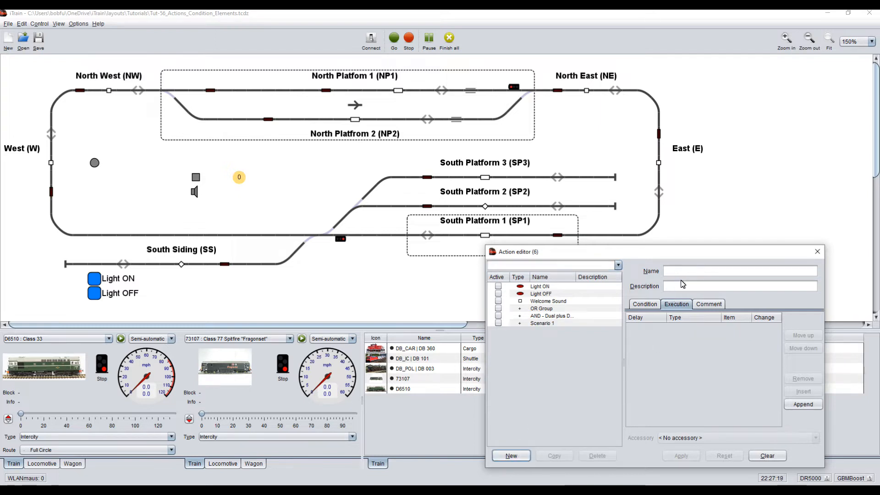
click(691, 271)
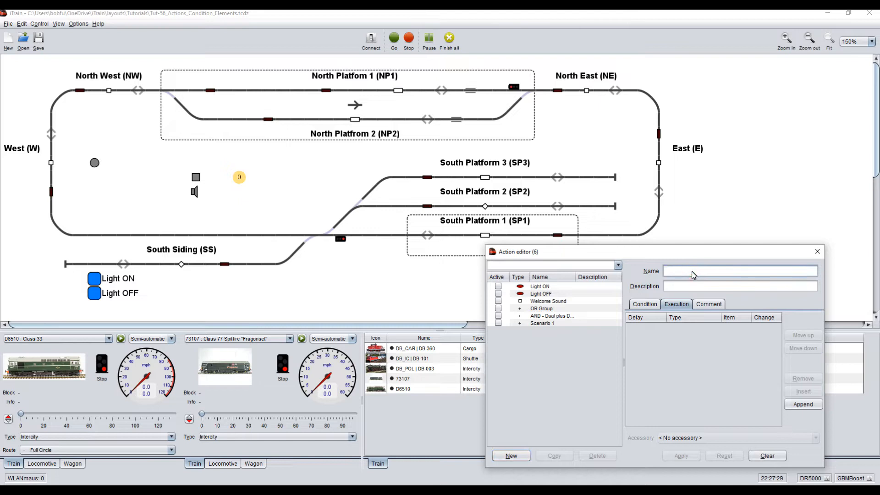
text(08:00)
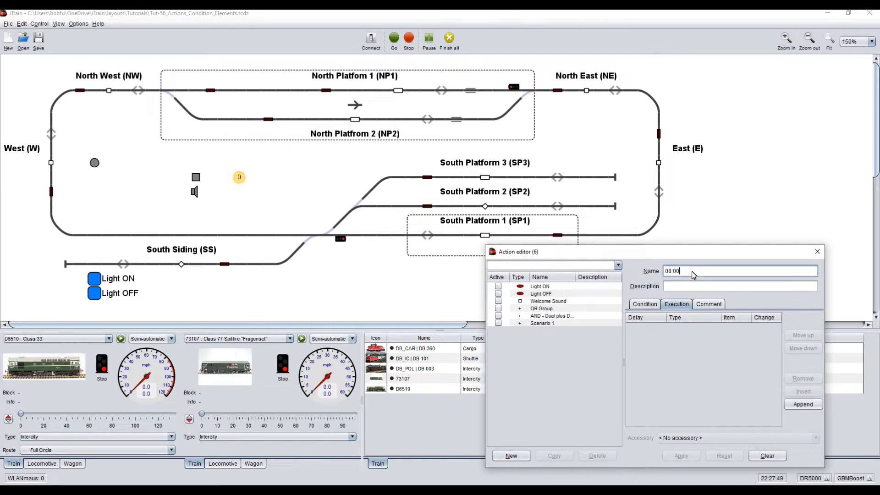
- Append a condition to the 08:00 action and set its type to Time
click(655, 304)
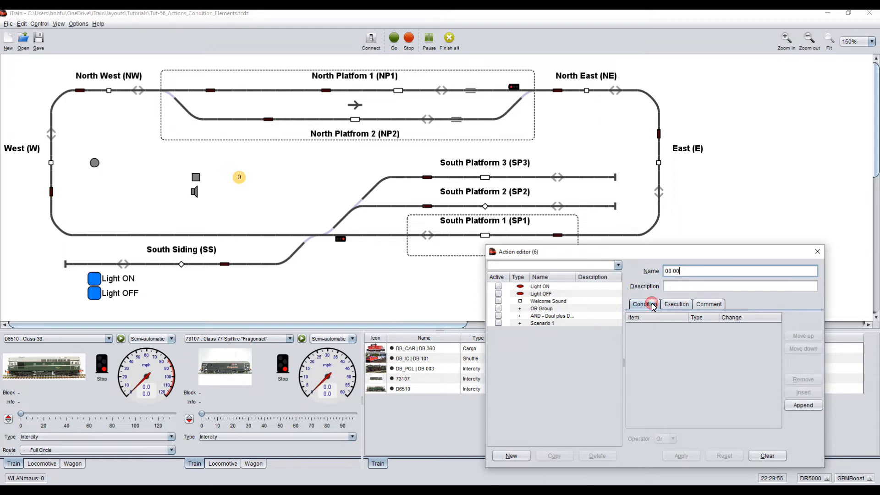
click(803, 407)
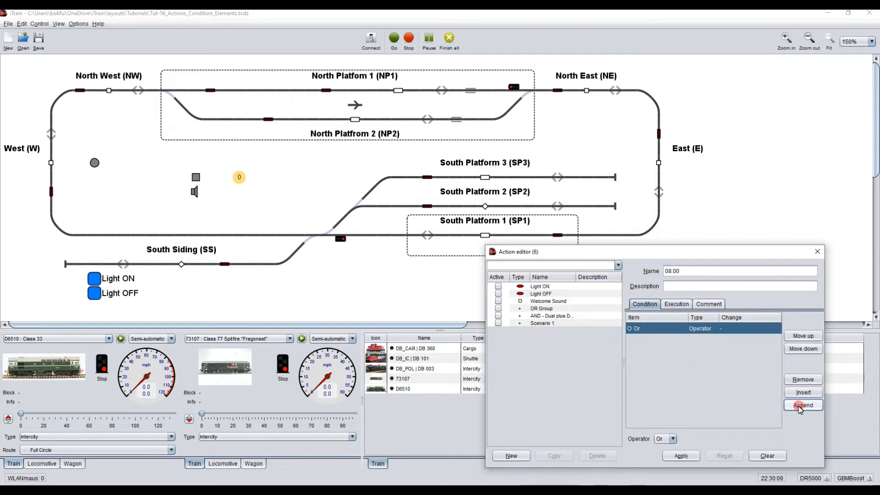
click(704, 329)
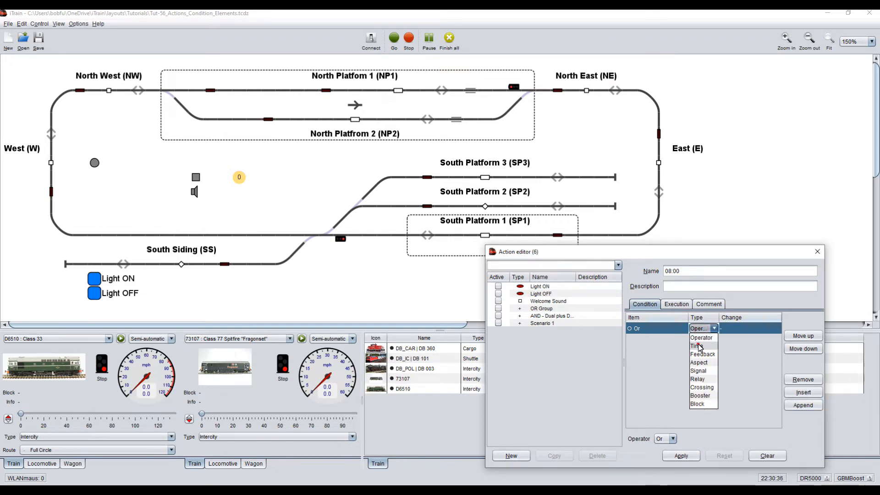
click(699, 346)
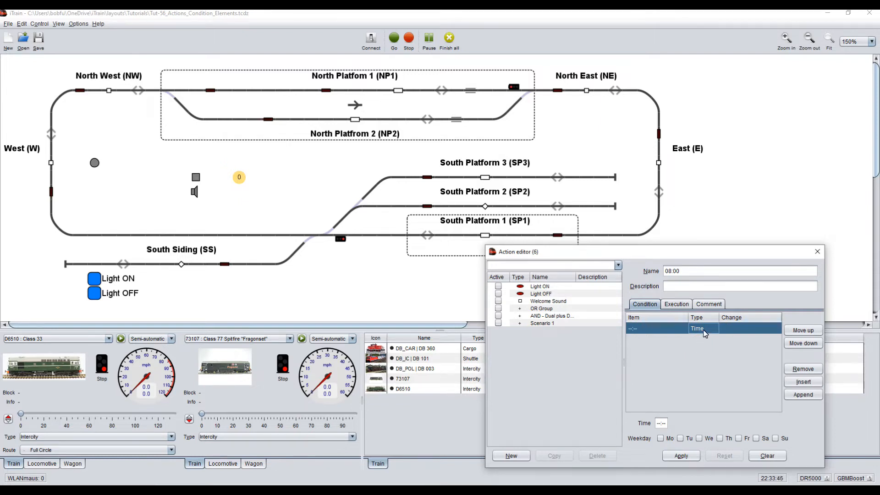
click(704, 330)
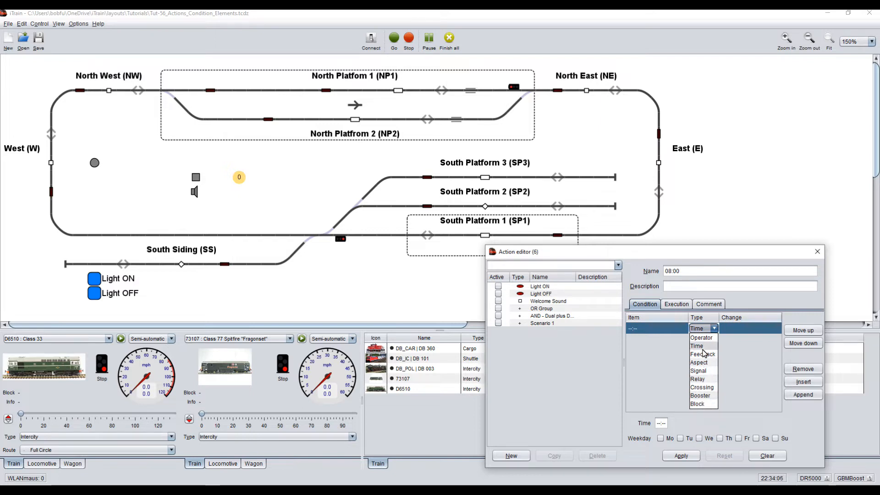
click(701, 347)
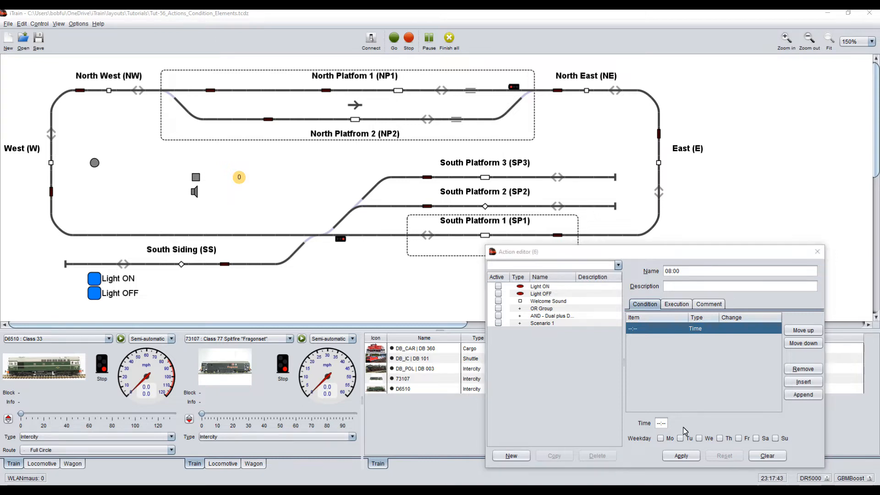
- Set the time condition to 08:00 and enable it for Monday through Friday
click(660, 424)
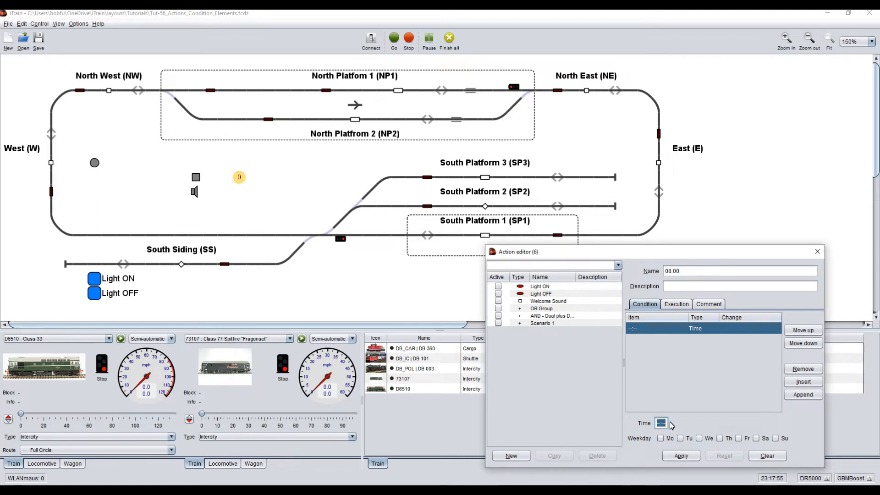
text(08:00)
key(Return)
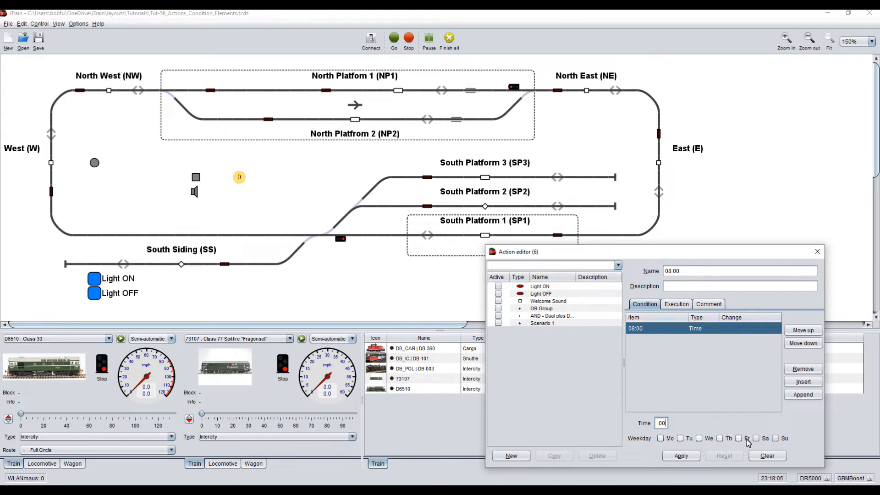
click(661, 438)
click(681, 439)
click(699, 439)
click(721, 439)
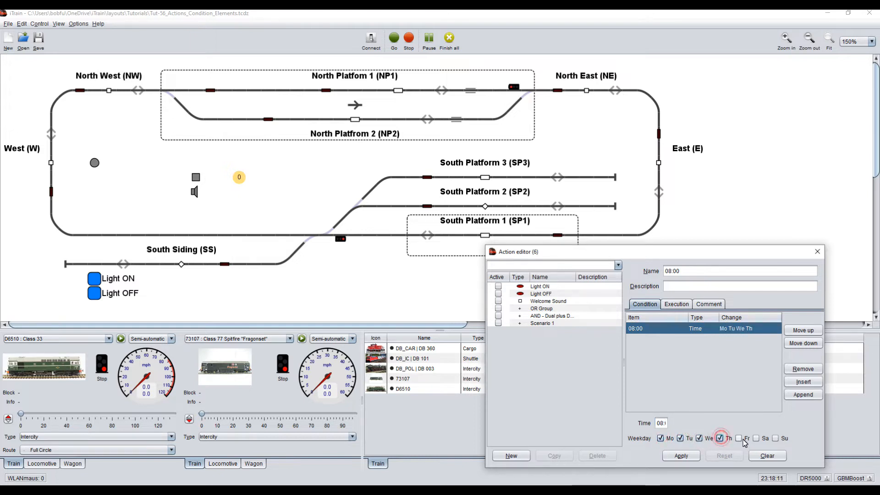
click(739, 438)
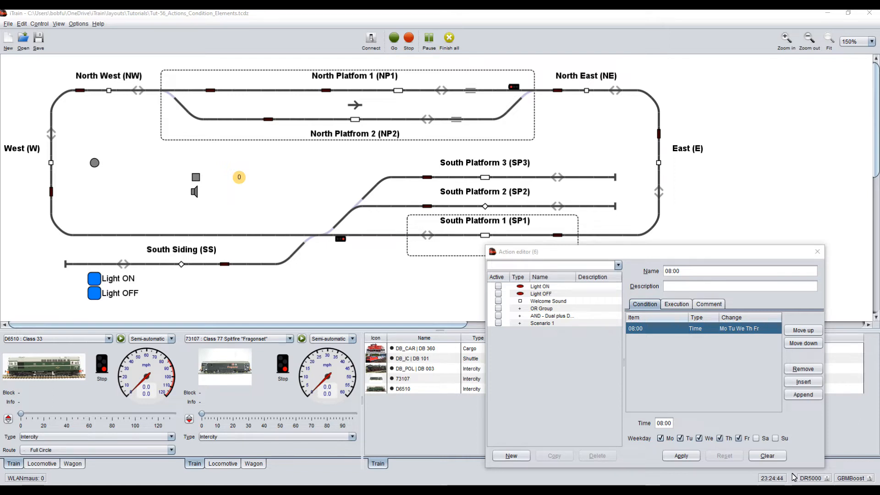
- Close the action editor, then raise the layout's time factor by five increments in the general settings and accept the change
click(819, 251)
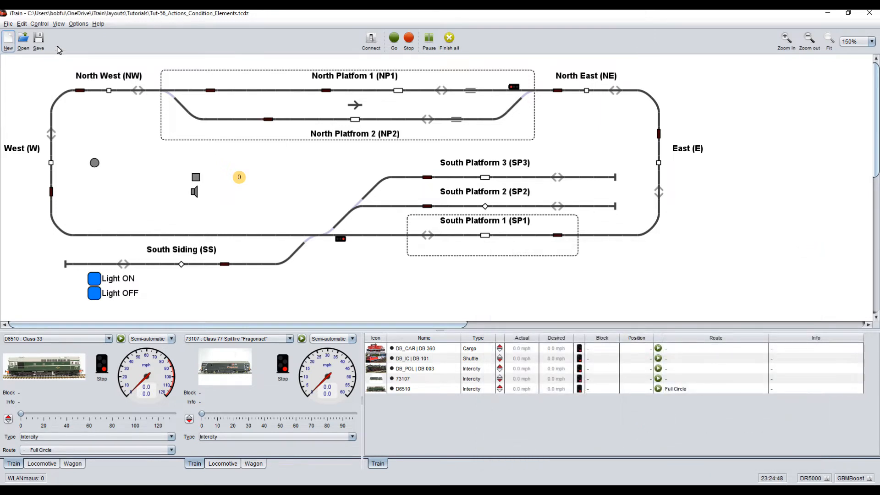
click(24, 26)
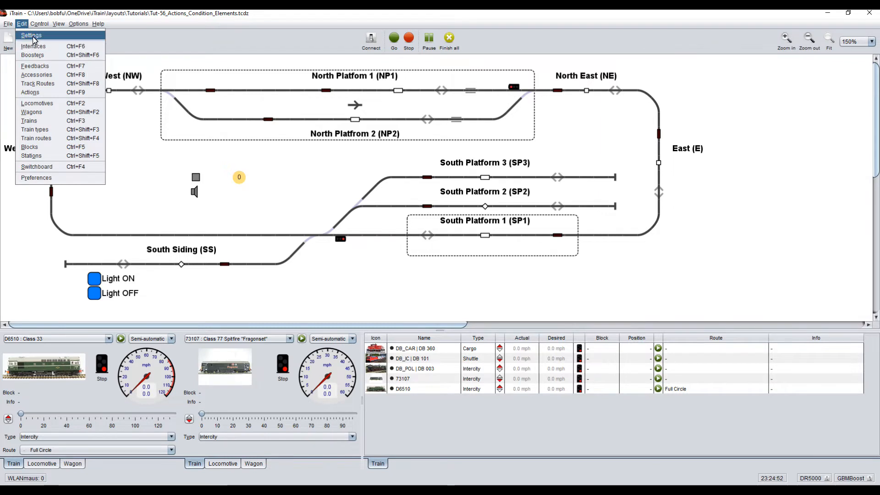
click(32, 35)
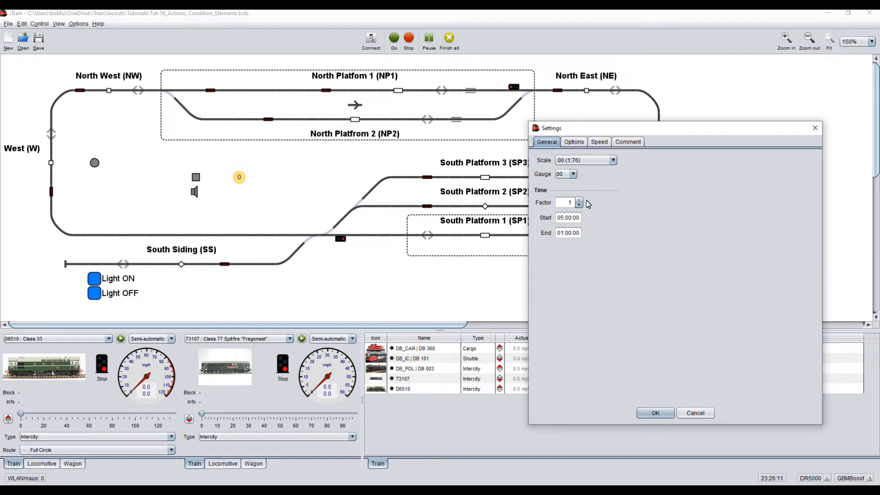
click(581, 201)
click(580, 200)
click(580, 200)
click(580, 200)
click(580, 200)
click(660, 414)
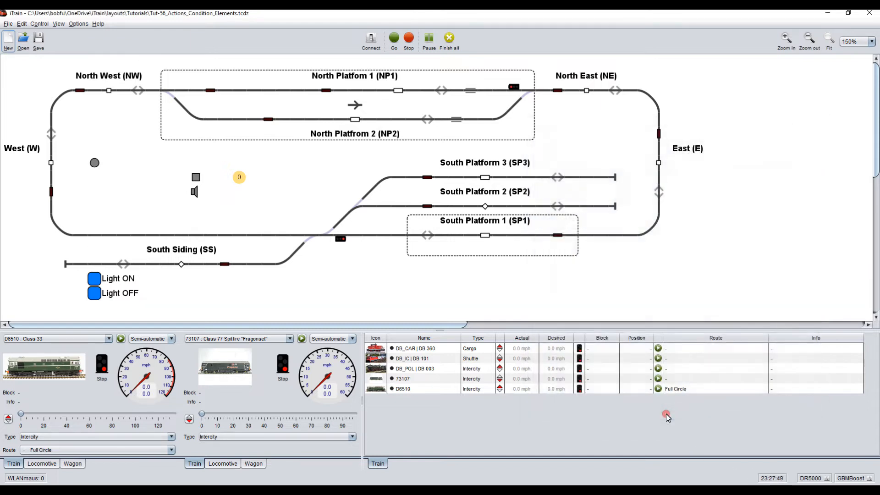
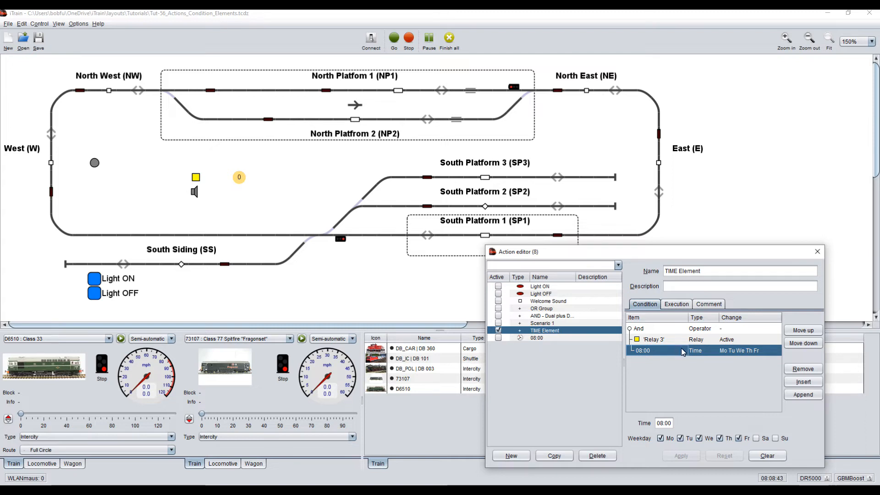
- Check the execution of the TIME Element action, switch its active state off and on again, and close the action editor
click(676, 307)
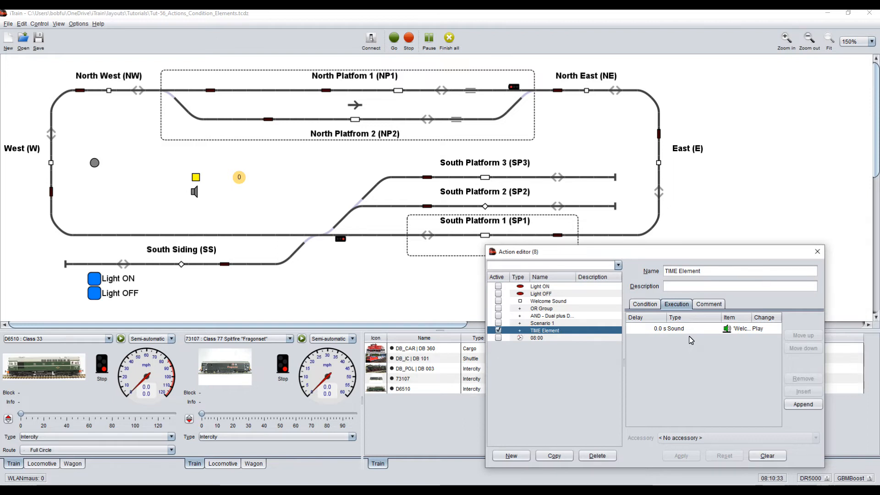
click(499, 330)
click(498, 330)
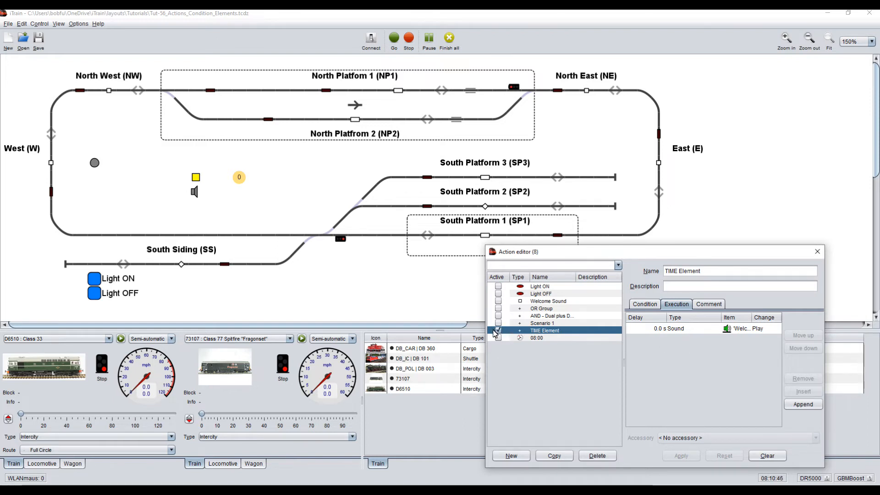
click(818, 253)
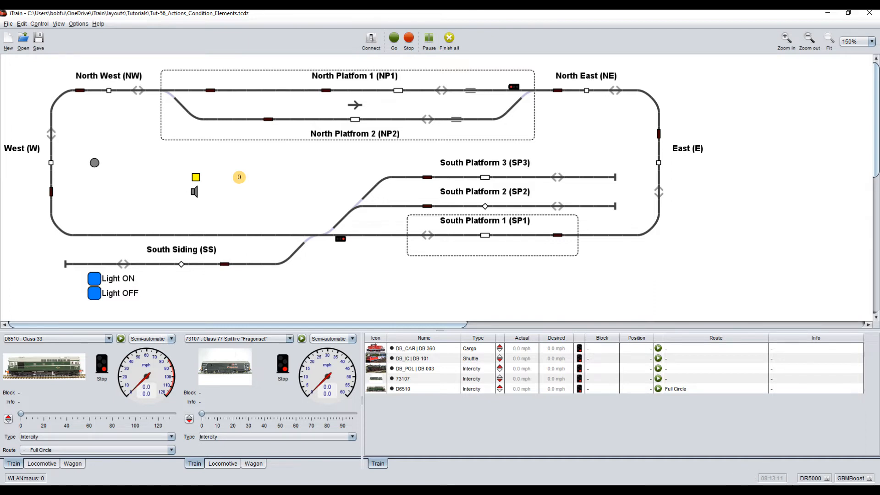
- Set the layout clock's time to 07:59:15, keeping Thursday as the weekday
click(770, 479)
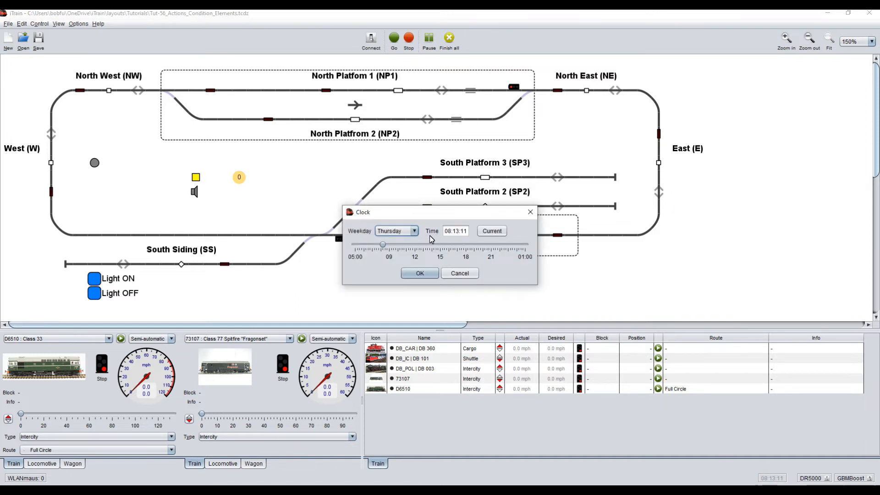
click(445, 232)
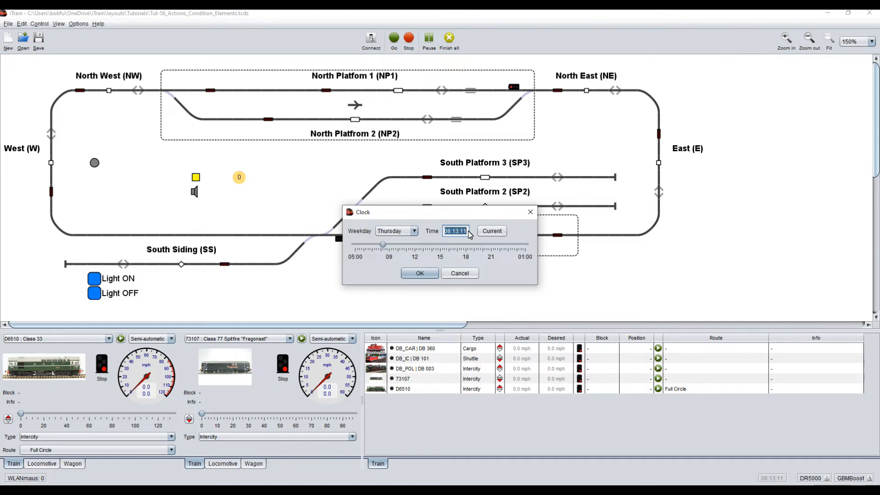
text(07)
text(59:15)
click(419, 274)
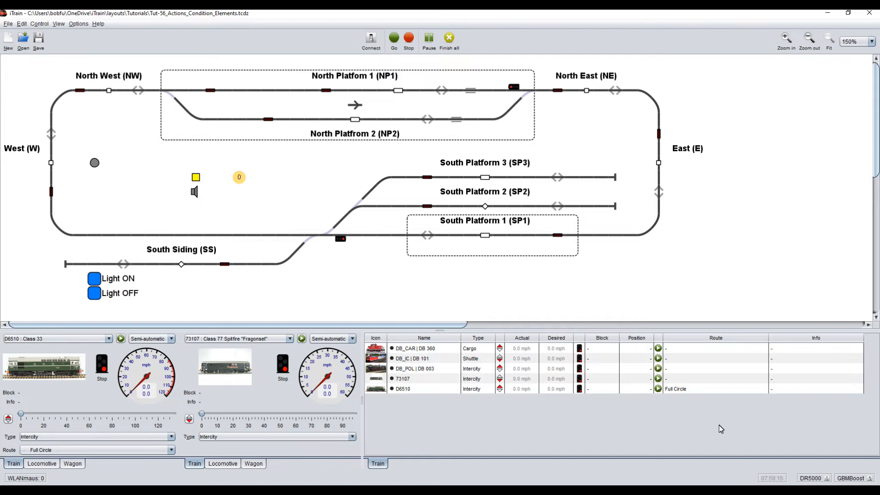
- Switch off Relay 3, start the layout clock, and toggle the relay on and off twice to test the timed action
click(197, 178)
click(769, 479)
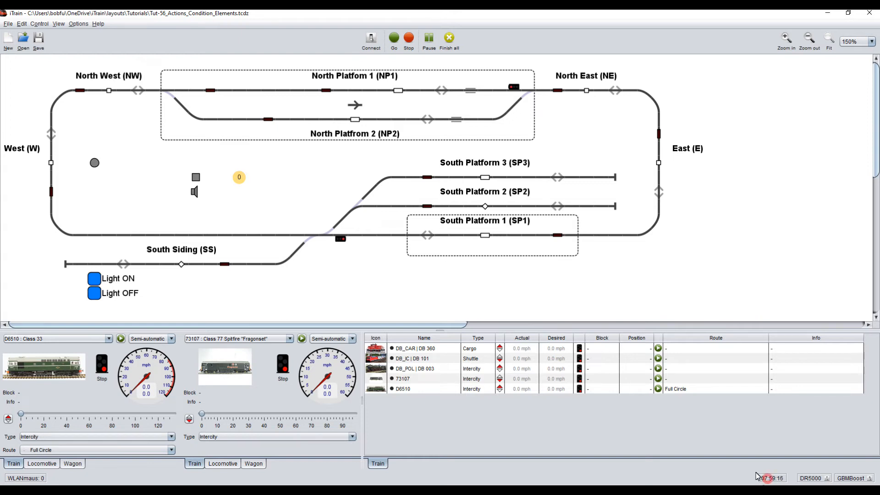
click(196, 178)
click(196, 178)
click(196, 178)
click(196, 177)
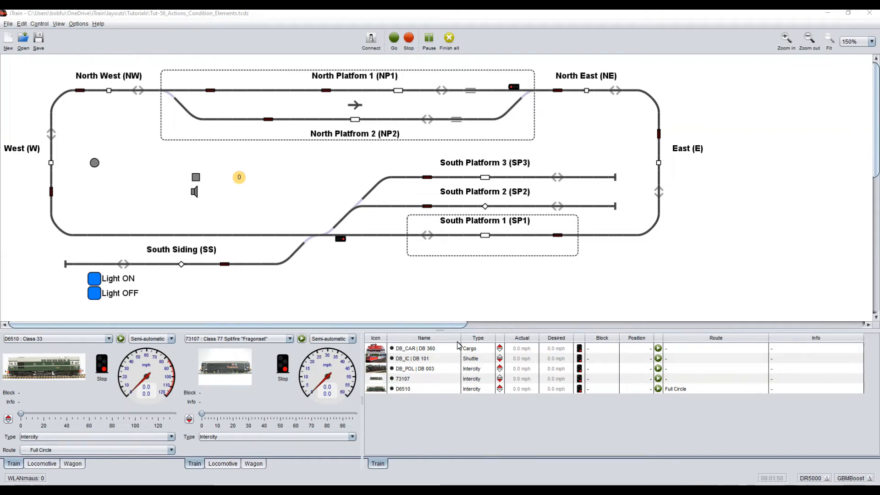
- Reopen the action editor and append an Actual train execution to the 08:00 action for block SP1 : South Station Platform 1
click(21, 24)
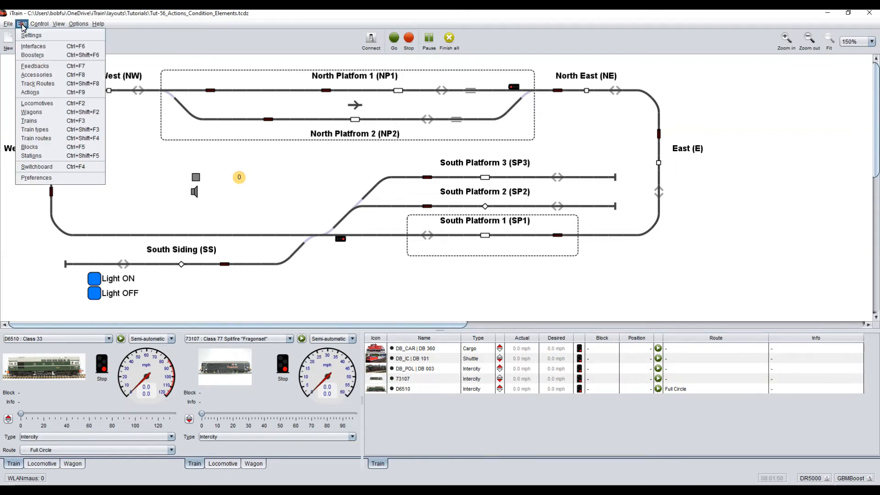
click(31, 93)
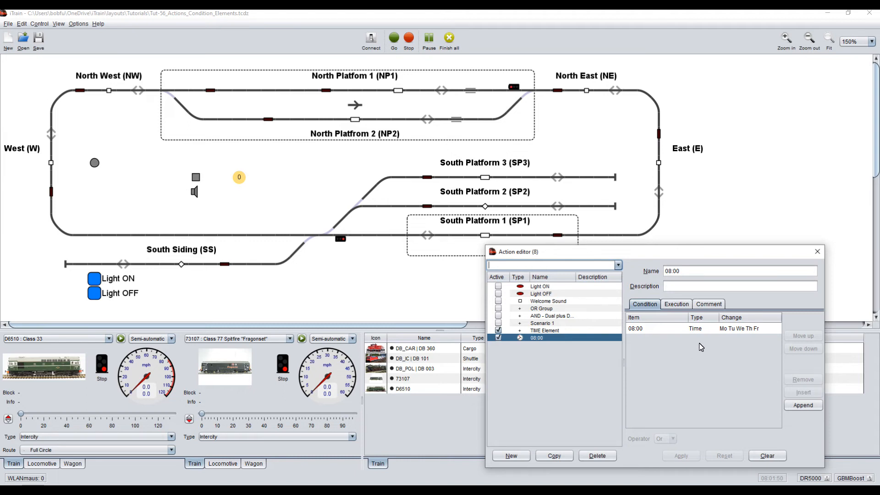
click(674, 329)
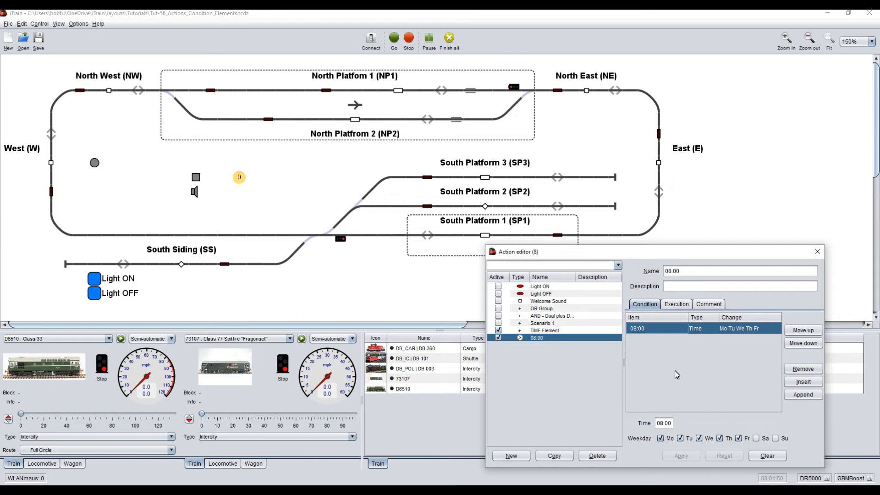
click(677, 305)
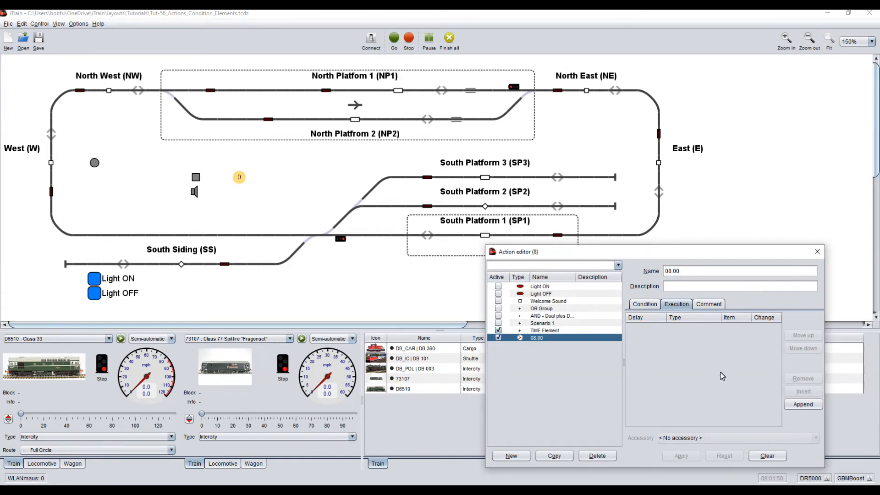
click(801, 406)
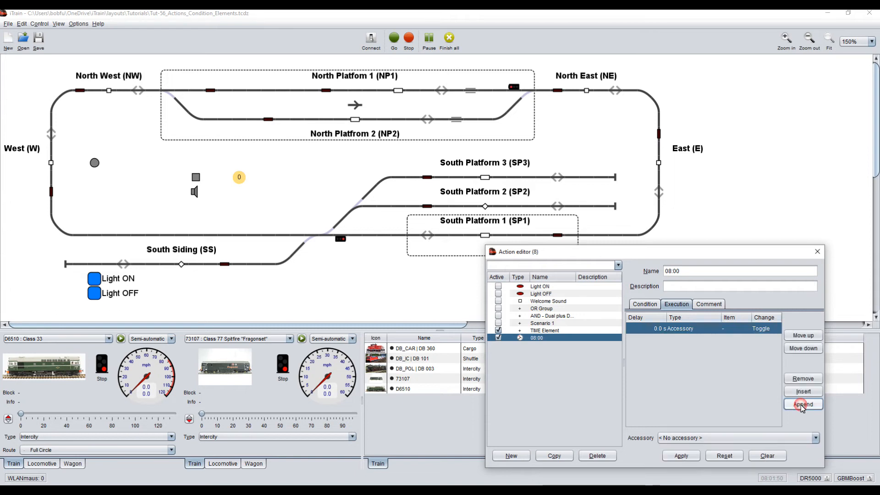
click(697, 330)
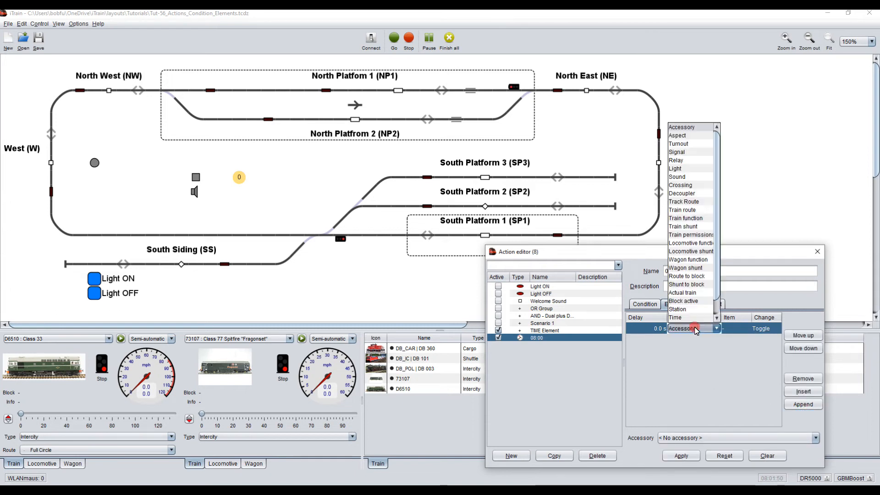
click(693, 294)
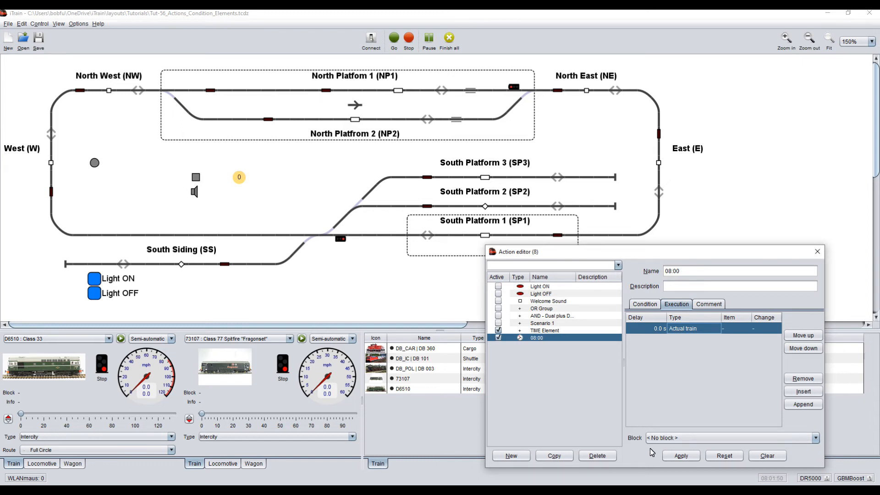
click(701, 438)
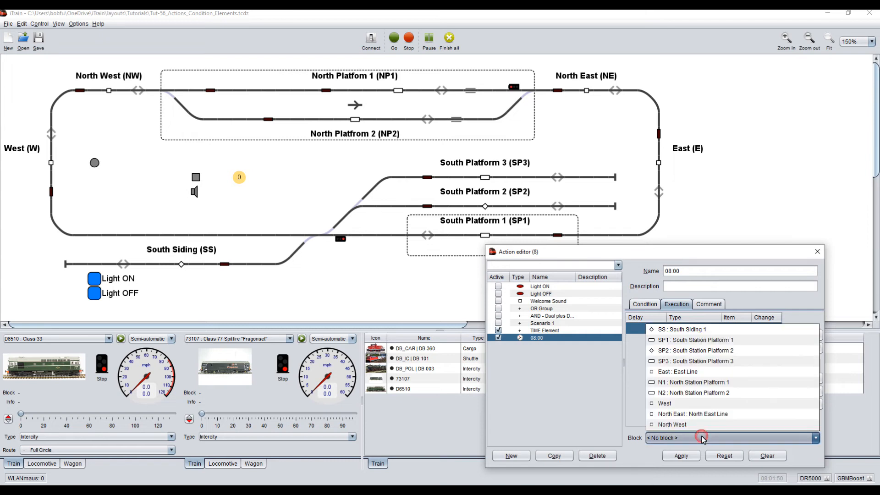
click(686, 340)
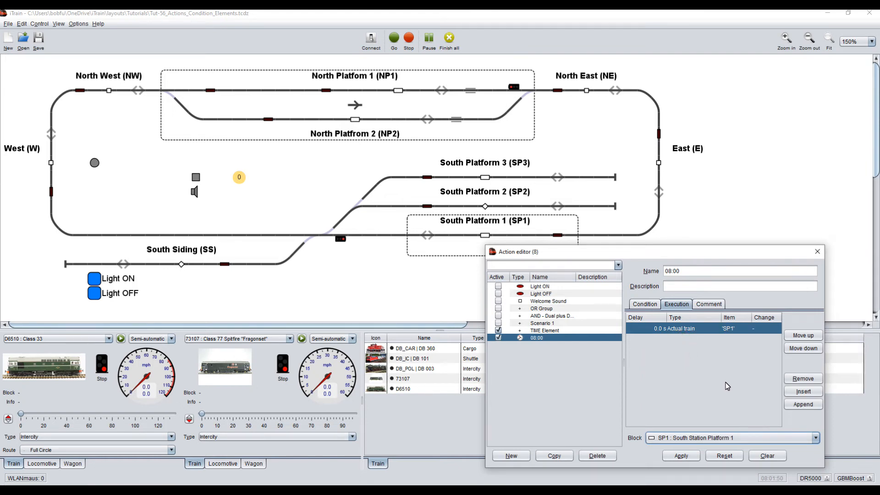
- Append a Train route execution to the 08:00 action, using < Actual train > as its train
click(802, 406)
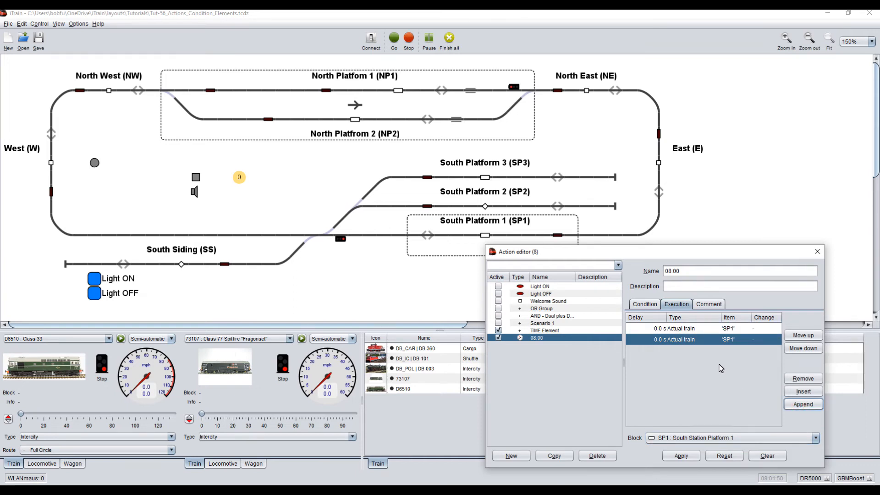
click(696, 339)
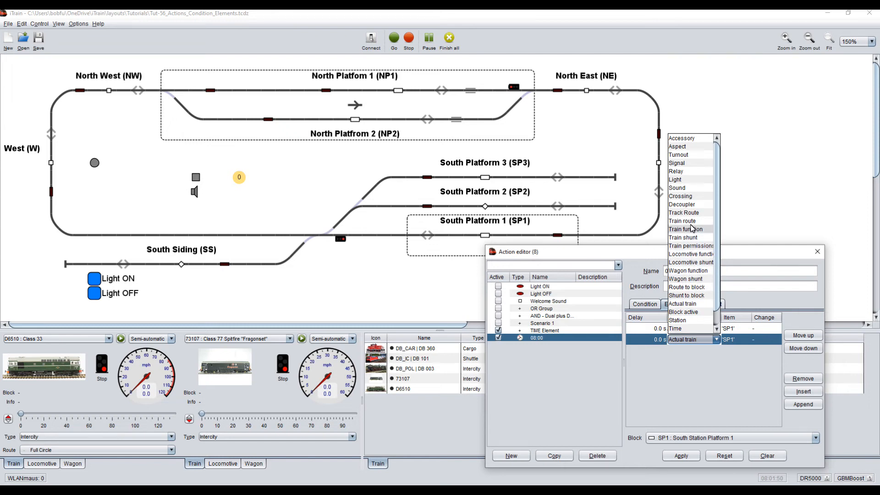
click(688, 221)
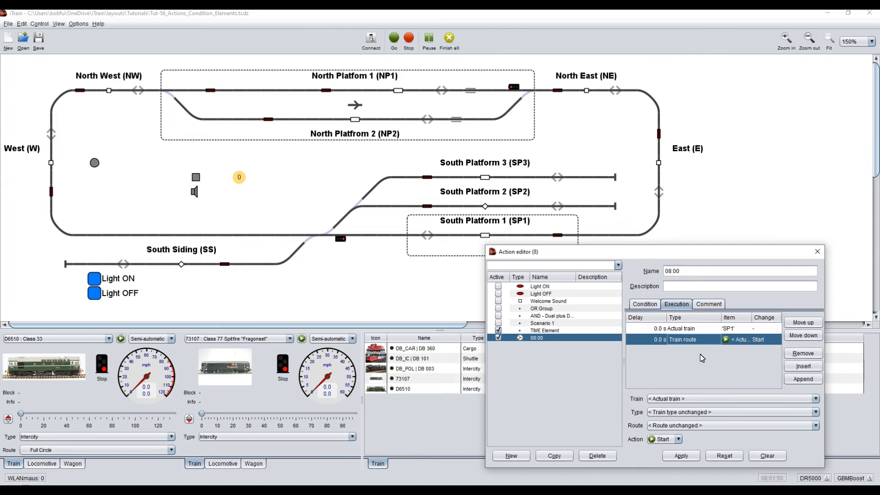
click(709, 399)
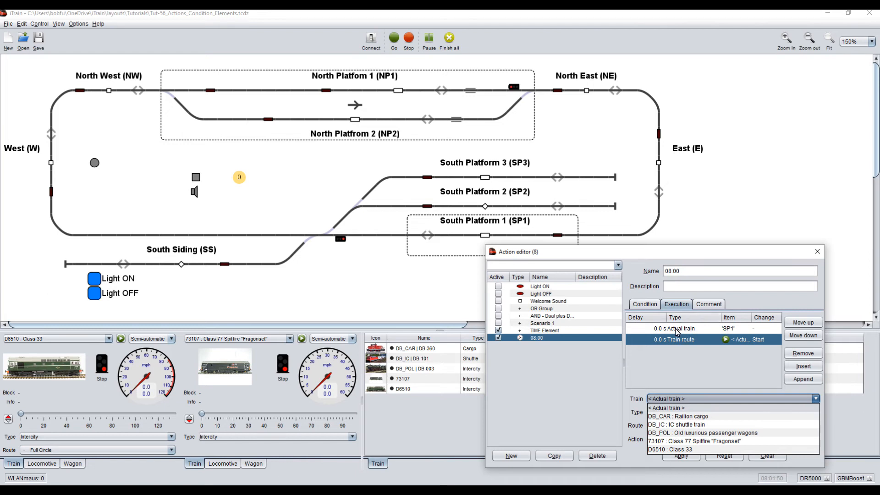
click(676, 410)
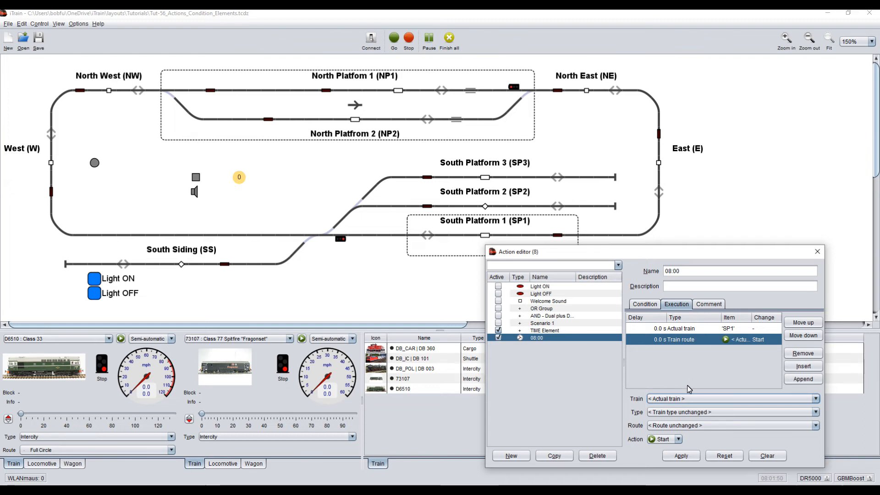
- Try Cargo as the train type of the Train route execution, and restore it to < Train type unchanged >
click(695, 414)
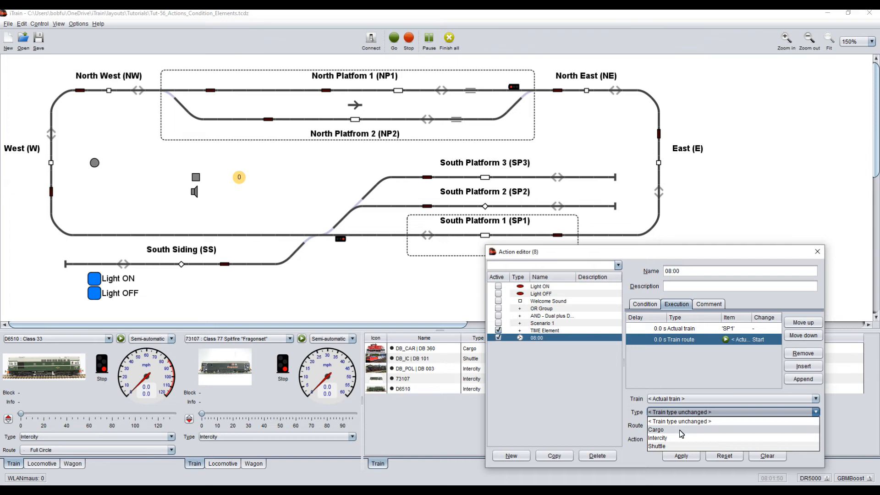
click(680, 430)
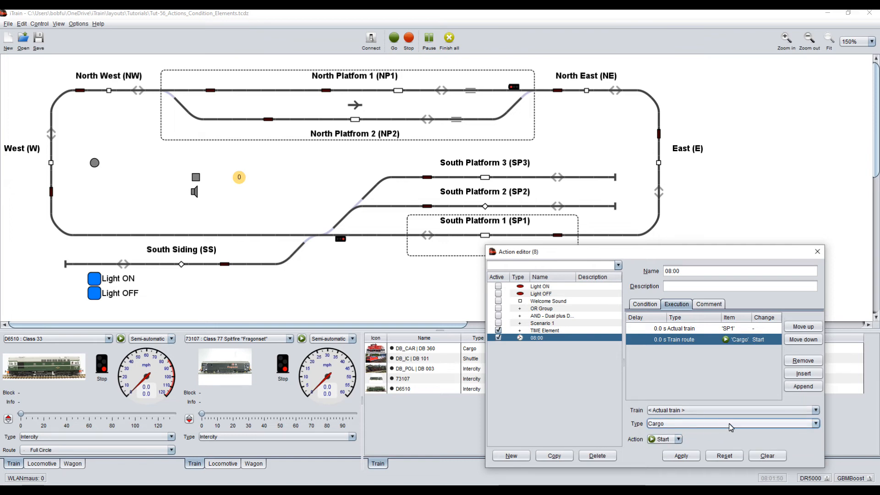
click(817, 424)
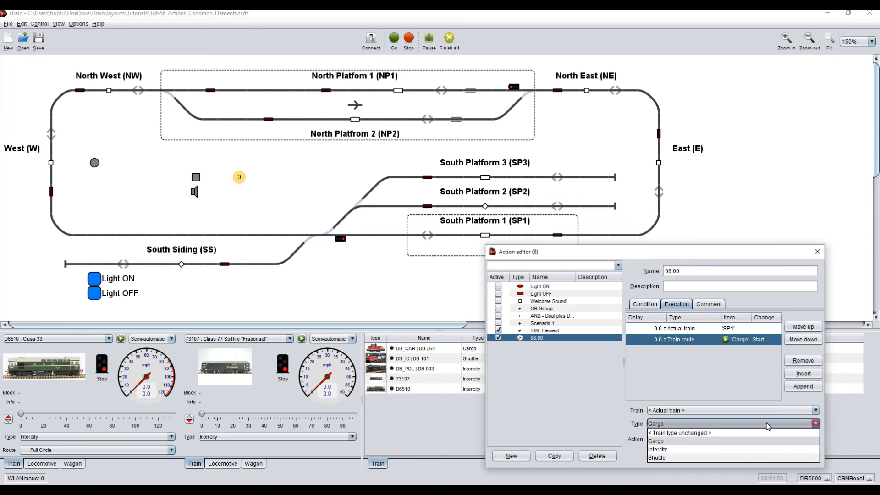
click(689, 435)
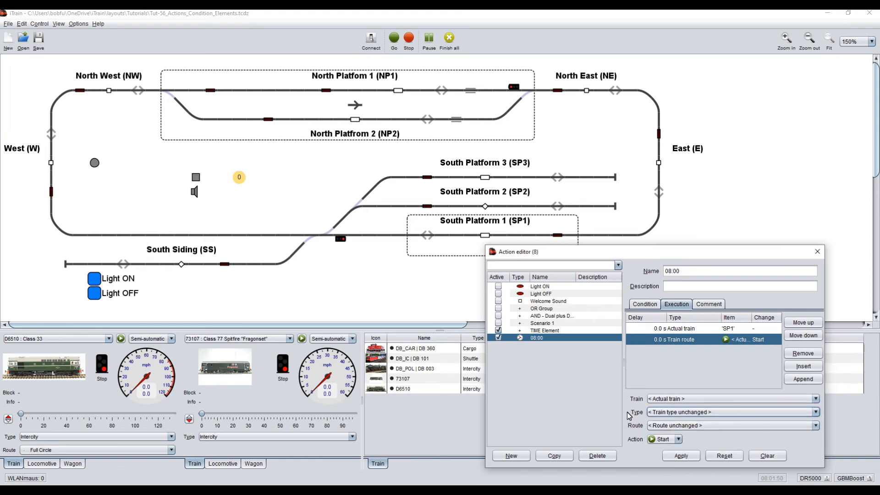
- Set the Train route execution's route to Full Circle, check the action's time condition, and apply the changes
click(704, 427)
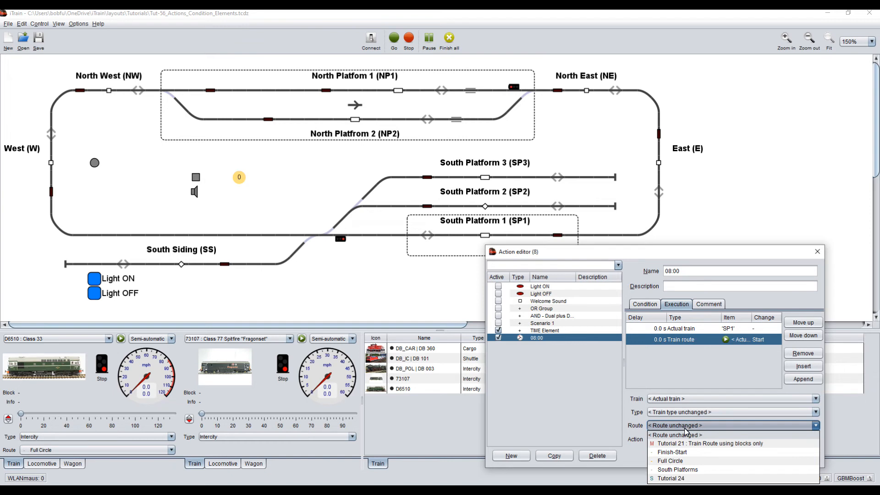
click(676, 461)
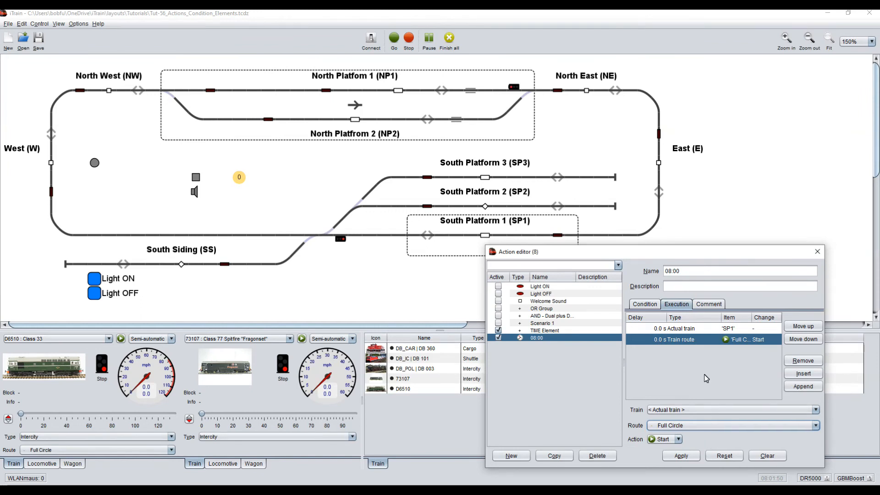
click(647, 305)
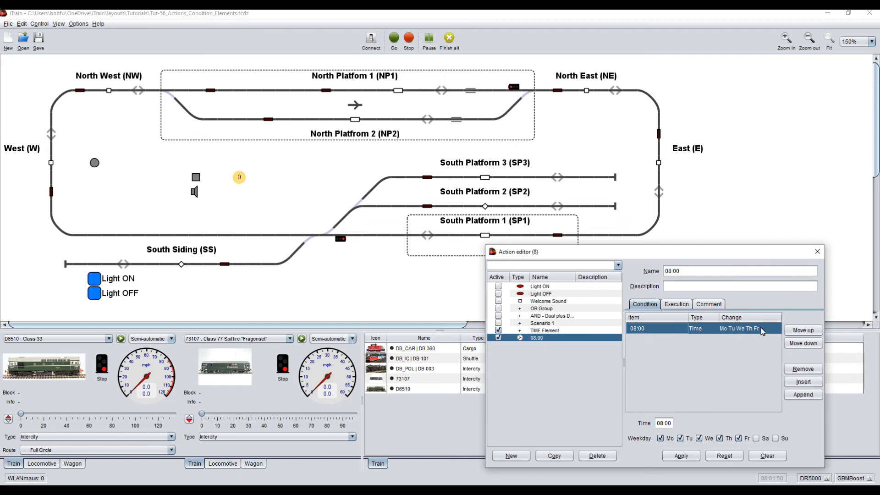
click(679, 304)
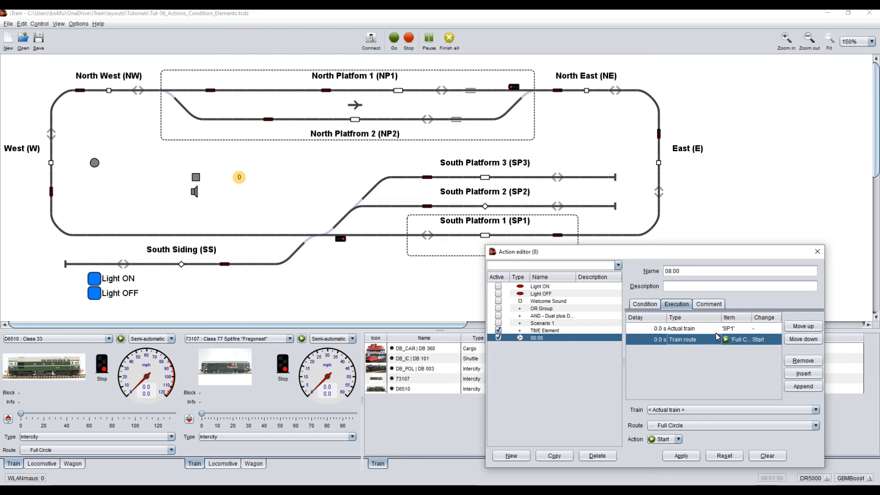
click(682, 456)
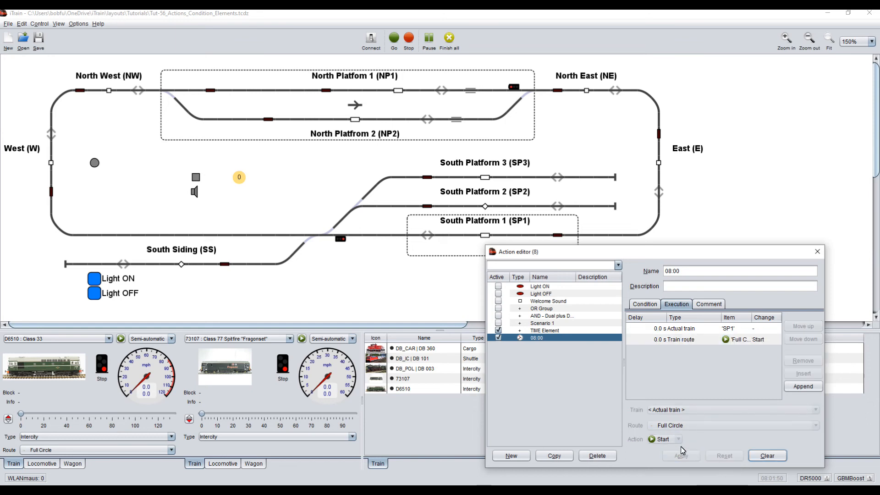
- Deactivate the TIME Element action and place train D6510 in block South Platform 1 (SP1) on the layout
click(498, 338)
click(498, 331)
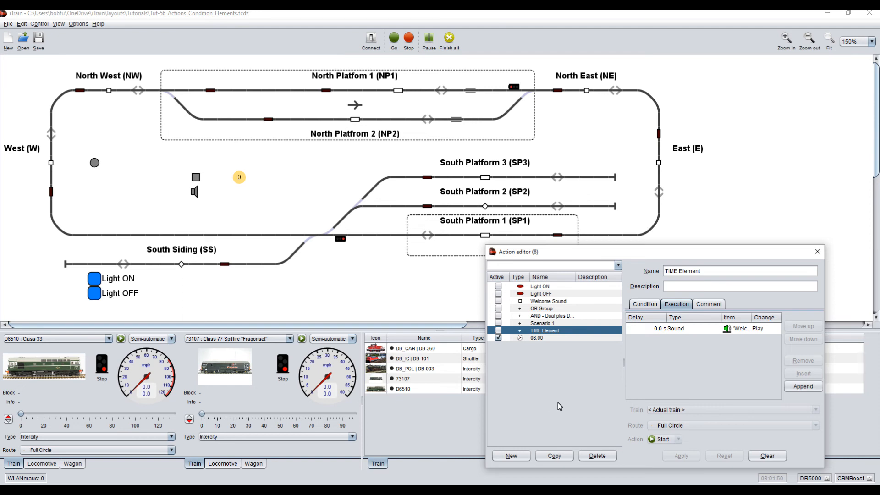
click(819, 252)
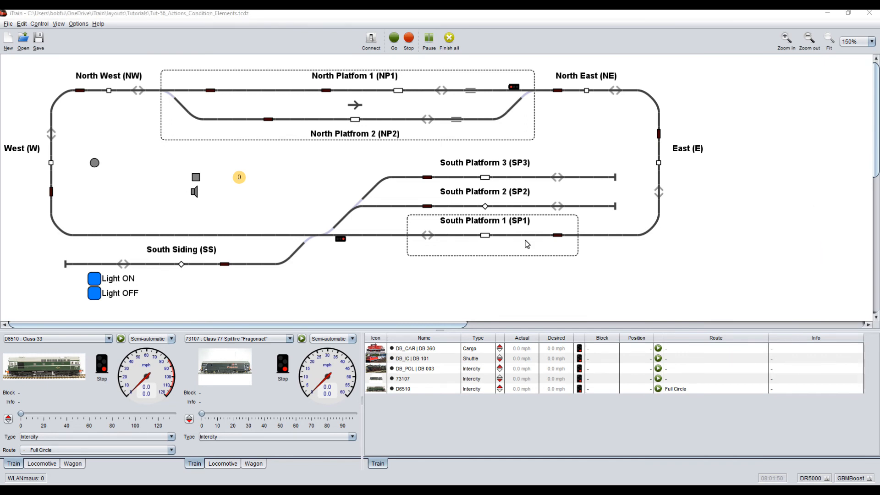
drag(57, 374, 488, 240)
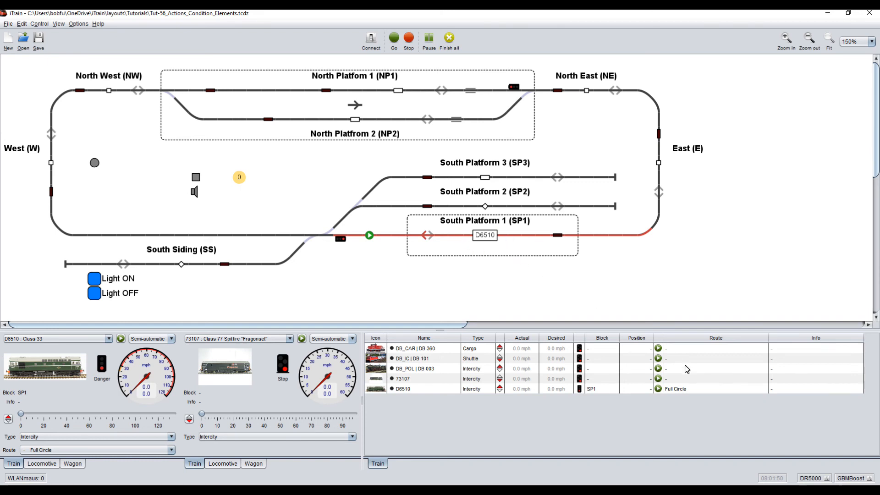
- Set the layout clock's time to 07:59:30 on Saturday and run it past 08:00 to test the action before stopping it
click(764, 479)
drag(446, 236, 480, 229)
text(0)
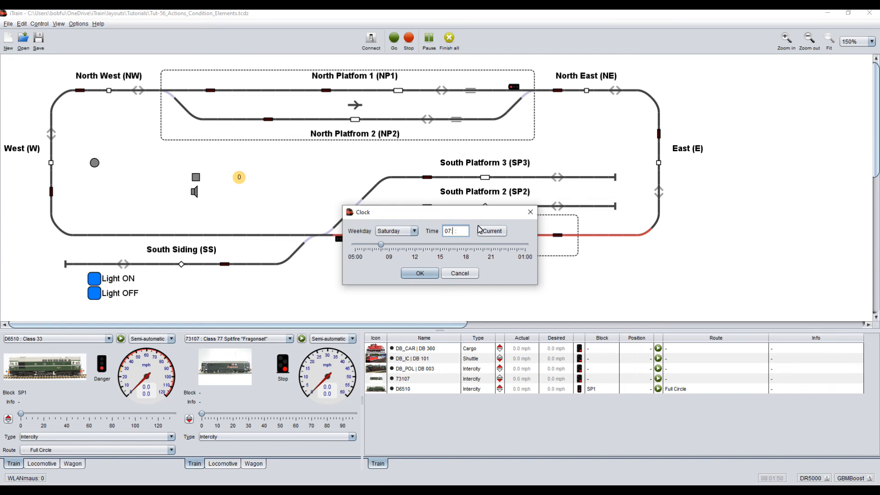
text(7:59:30)
click(420, 274)
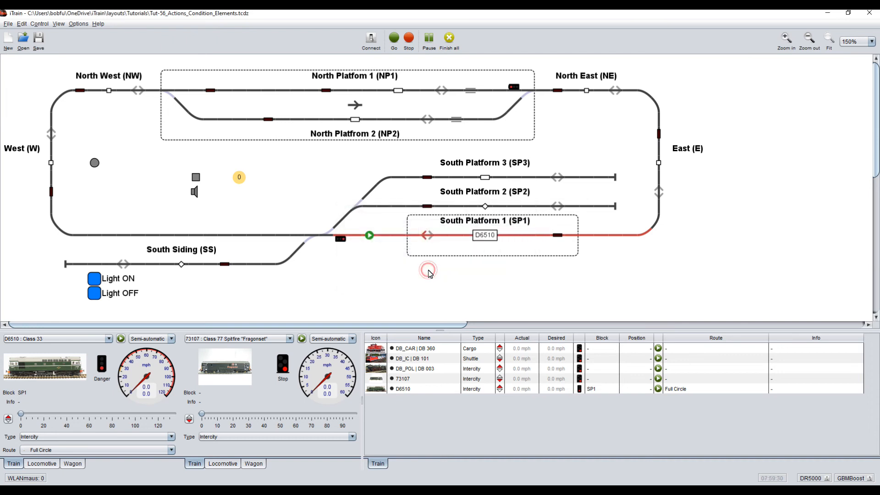
click(764, 478)
click(773, 479)
- Reopen the action editor and check the 08:00 action's weekday condition and its Actual train and Train route executions
click(23, 24)
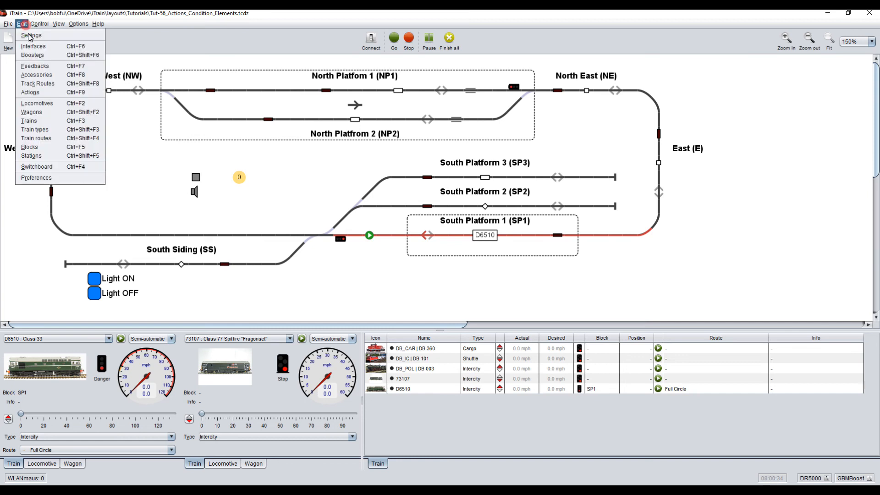
click(30, 92)
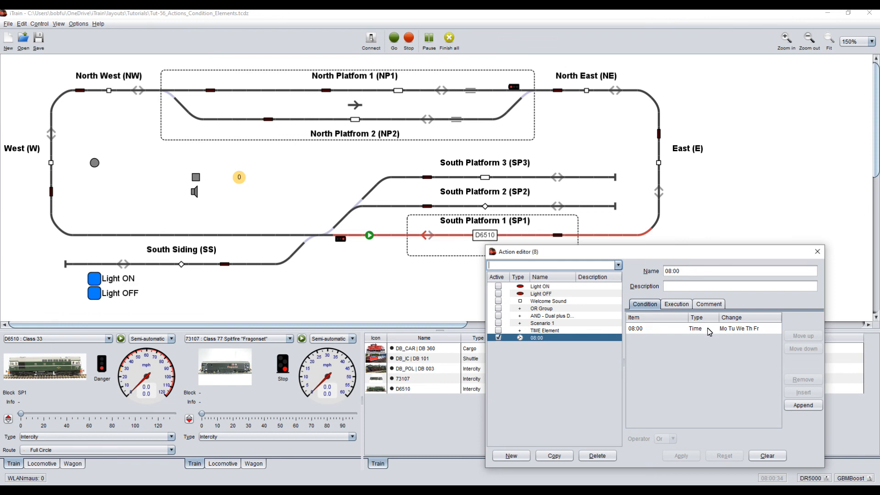
click(678, 306)
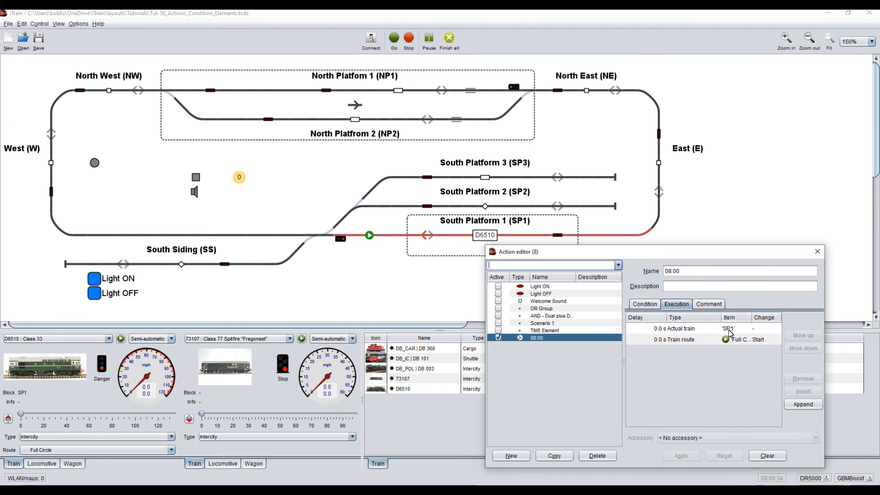
click(688, 329)
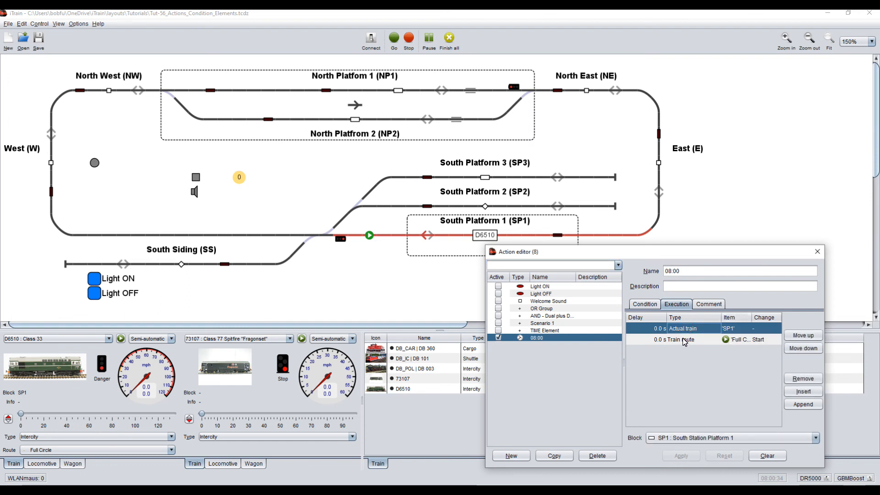
click(685, 340)
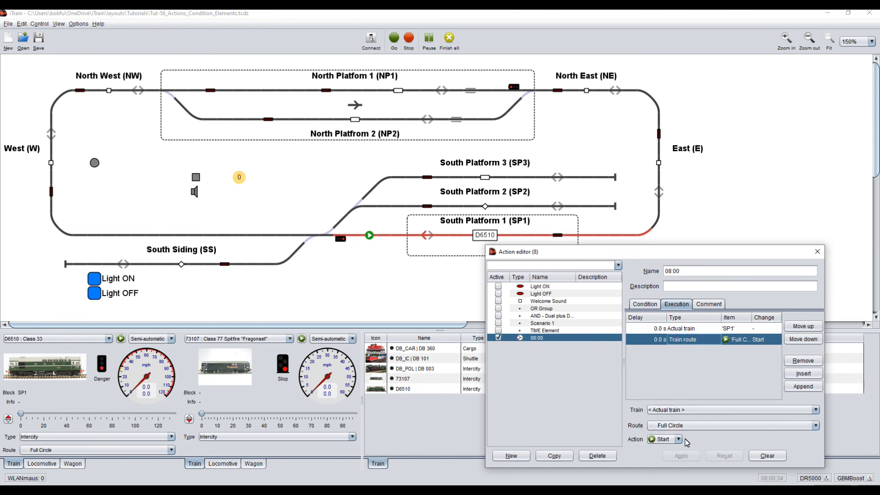
click(820, 253)
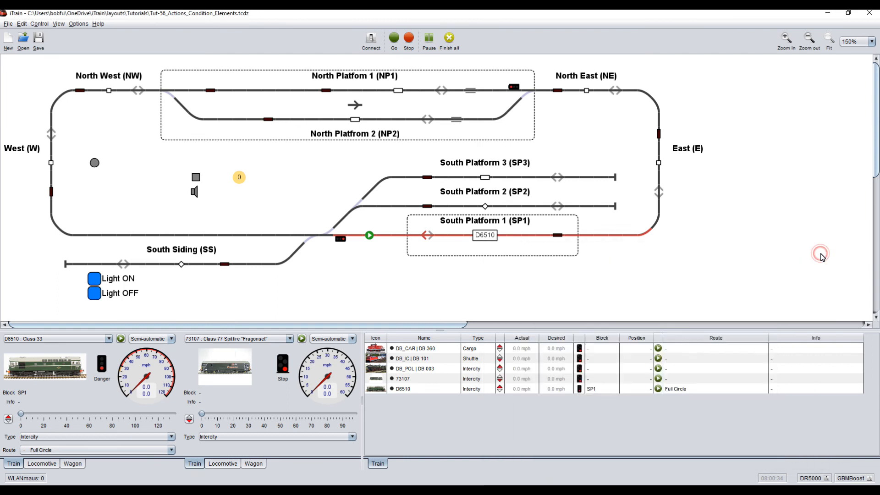
- Set the layout clock to Monday at 07:59:30 and start it to test the 08:00 action on a weekday
click(773, 478)
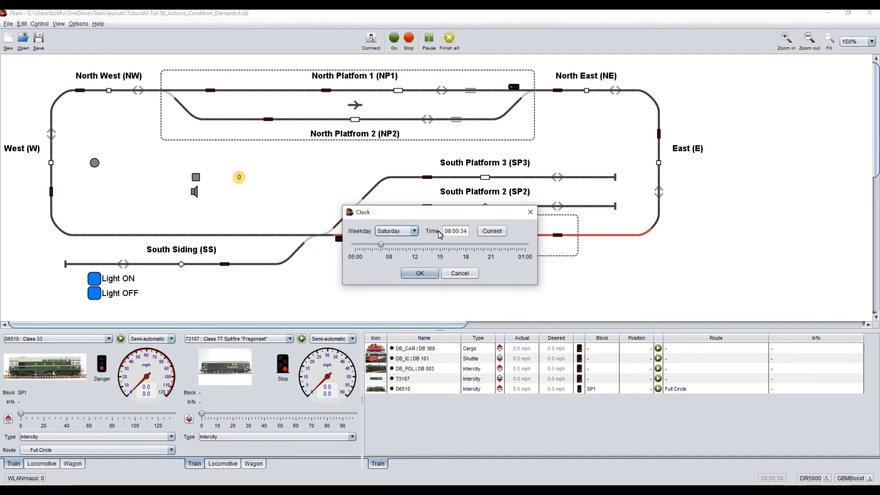
drag(446, 236, 470, 236)
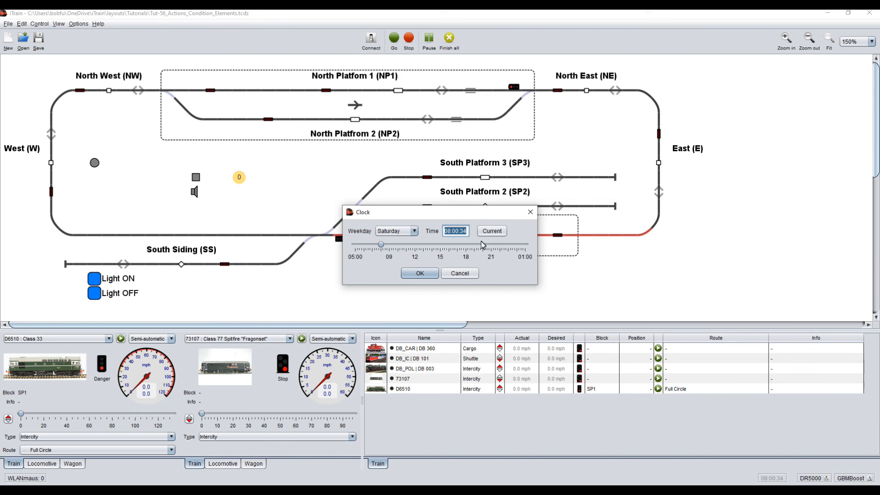
text(07:59:30)
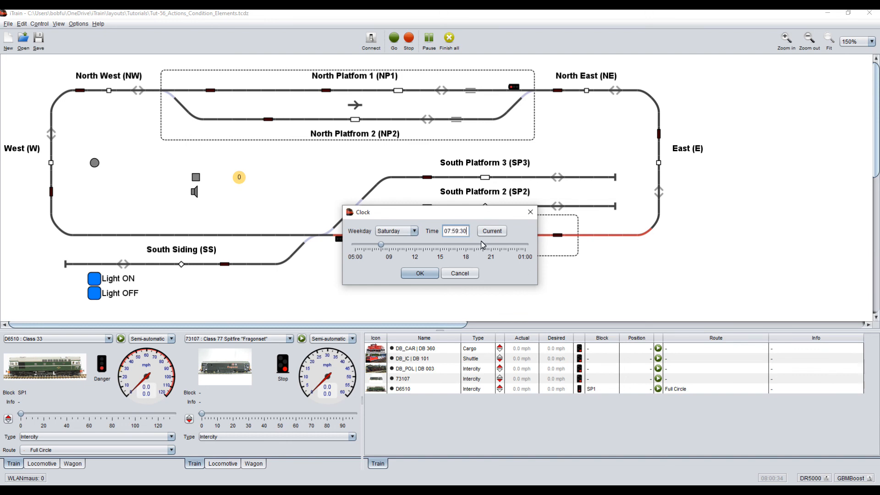
click(415, 231)
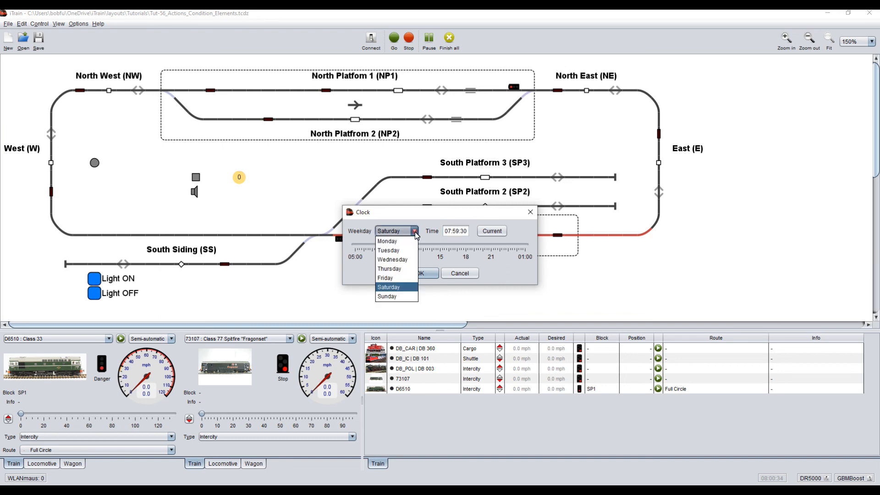
click(391, 246)
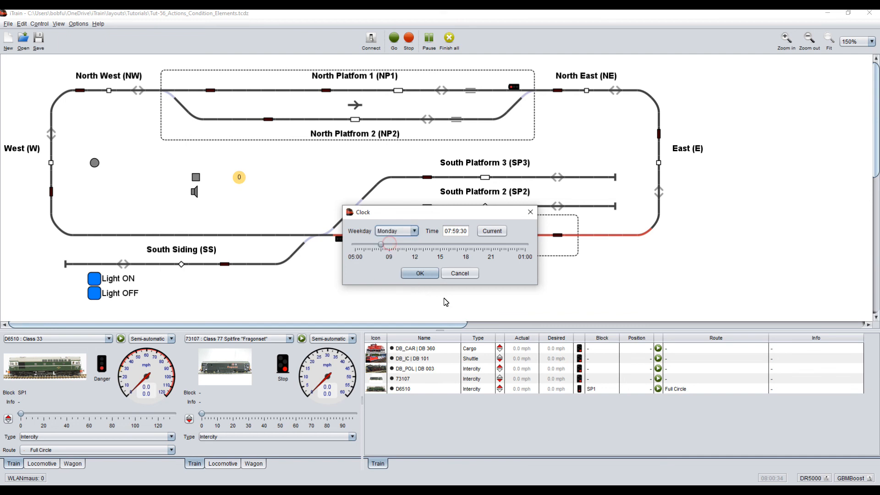
click(420, 274)
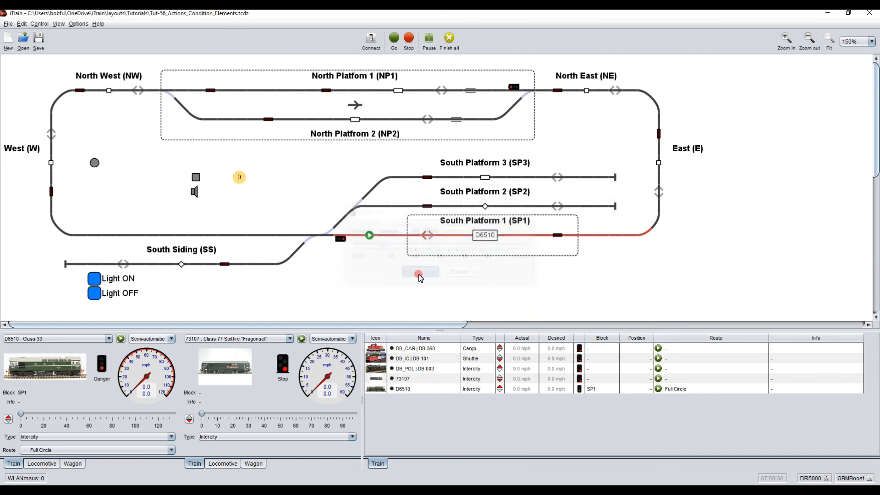
click(774, 480)
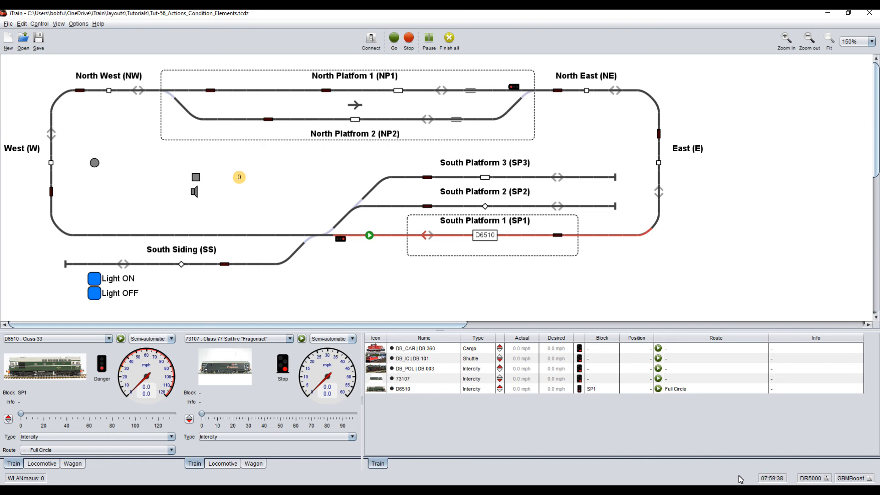